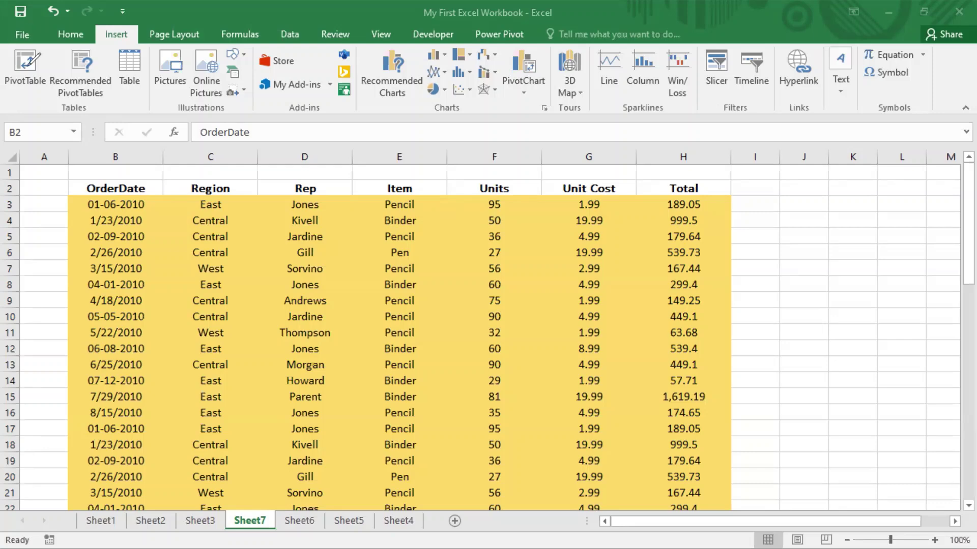
Look through the contents of Sheet1, Sheet2 and Sheet3, and return to the order data on Sheet7.
left_click(24, 36)
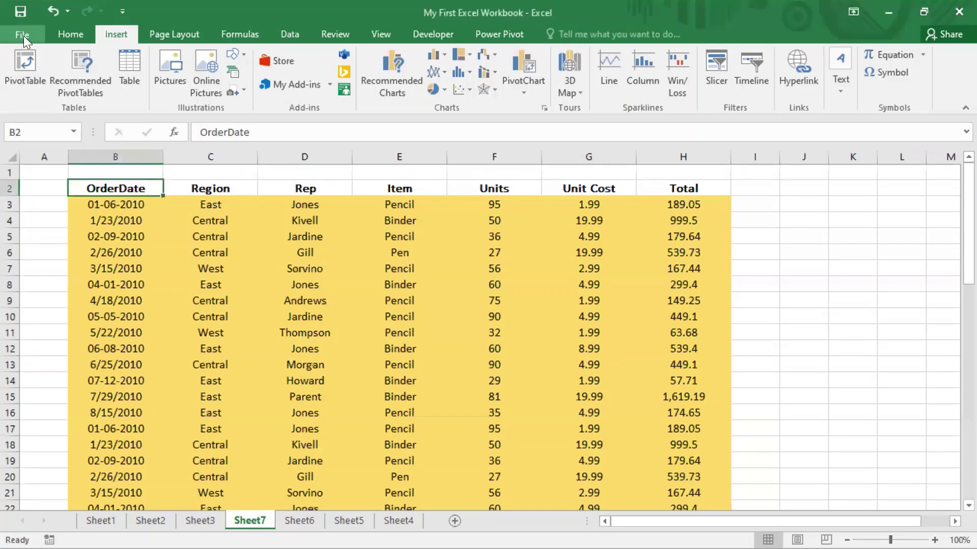
left_click(60, 34)
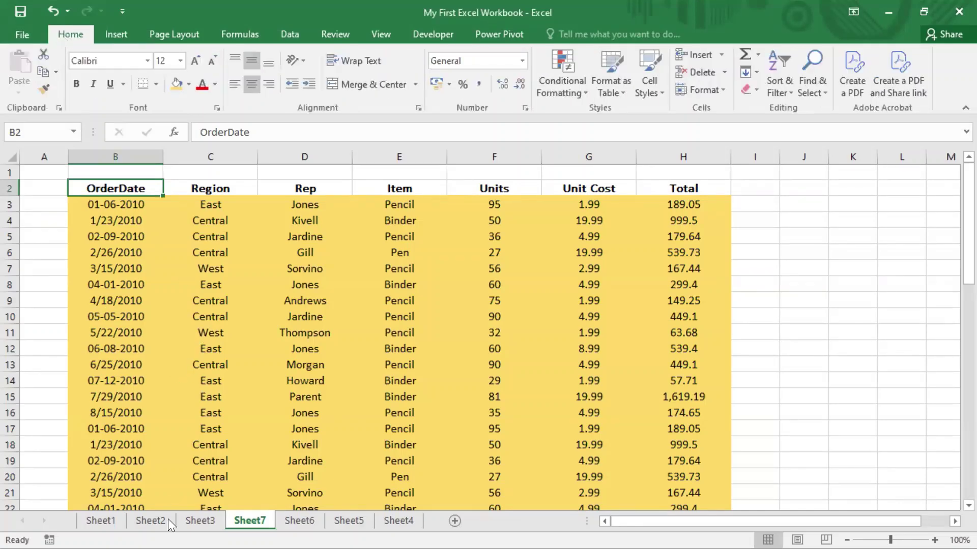
left_click(97, 522)
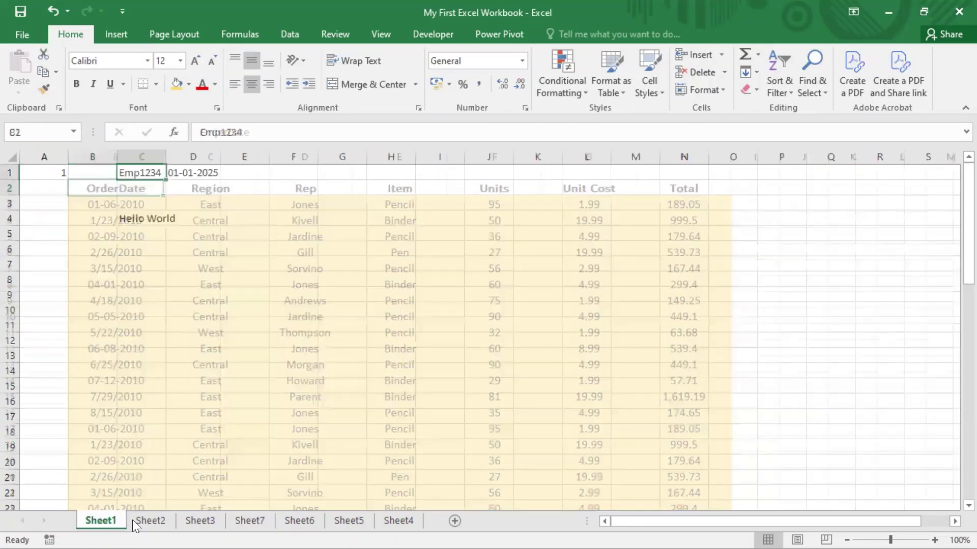
left_click(136, 523)
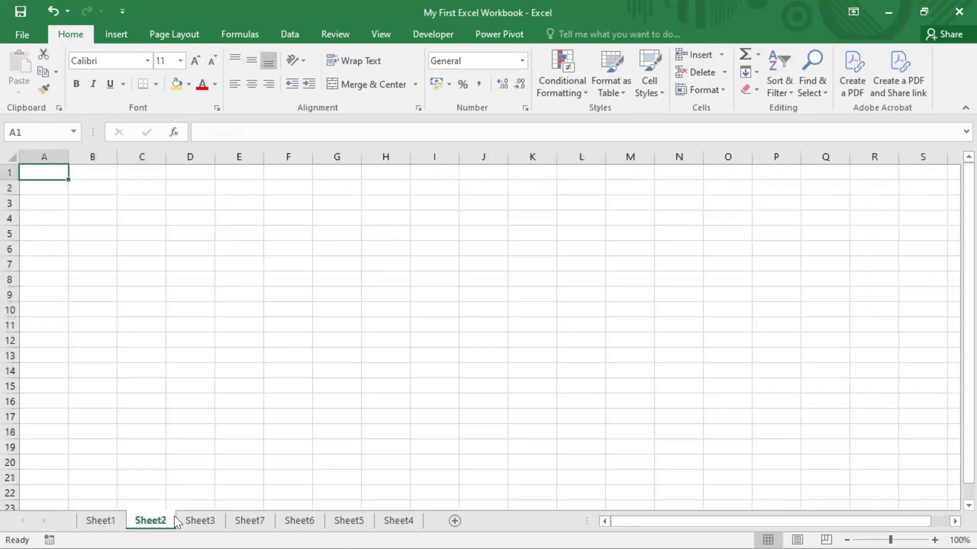
left_click(200, 522)
left_click(264, 523)
key("ctrl+Page_Down")
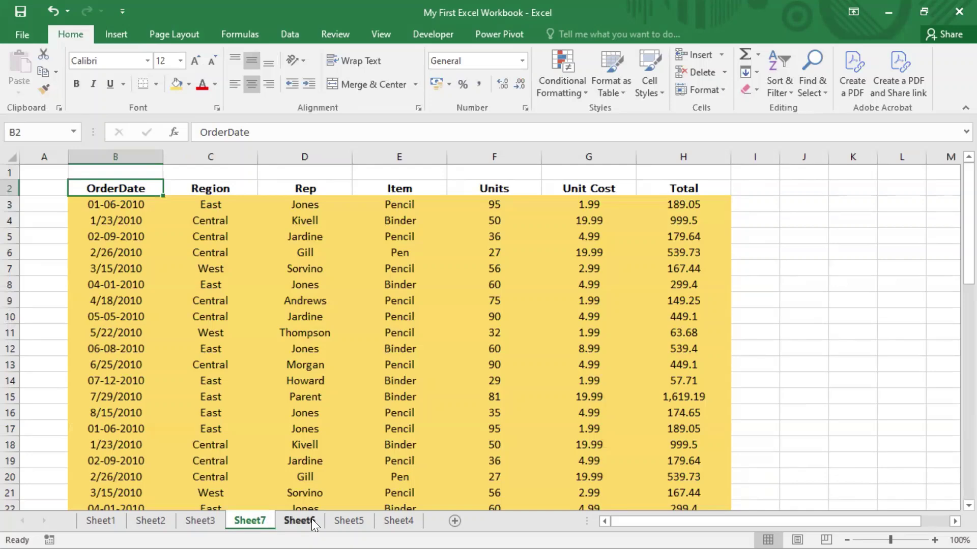
left_click(268, 524)
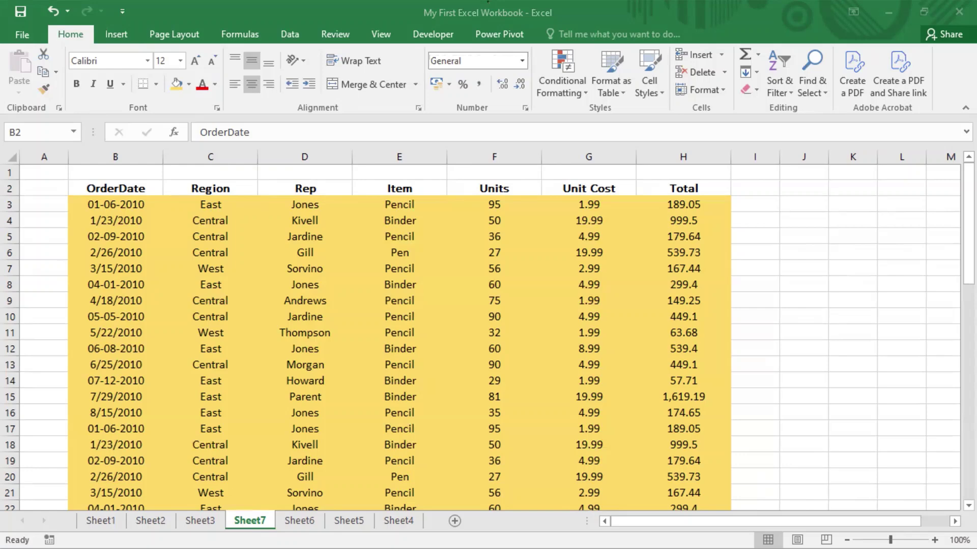
left_click(411, 178)
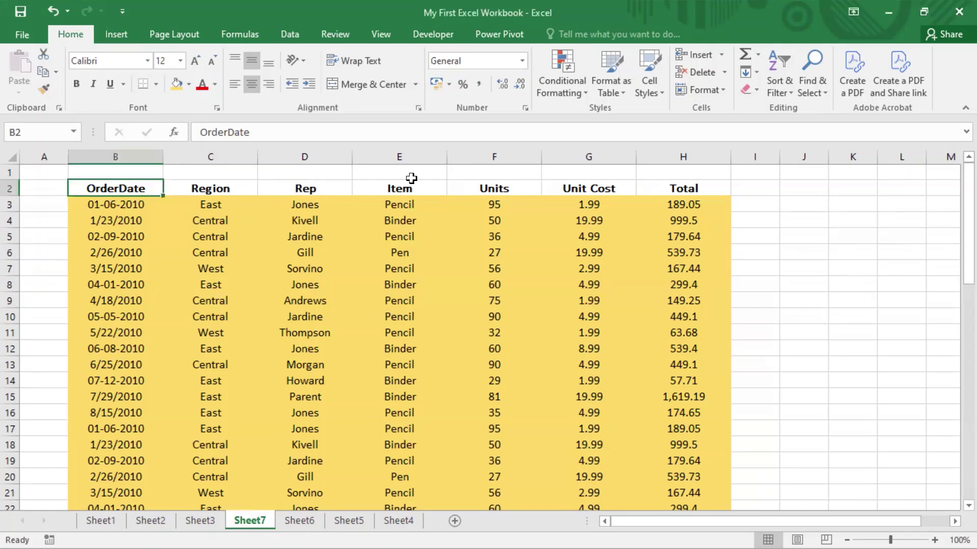
Start saving a copy of the workbook on this PC, choosing the Excel Practice folder on the Desktop as location.
left_click(28, 36)
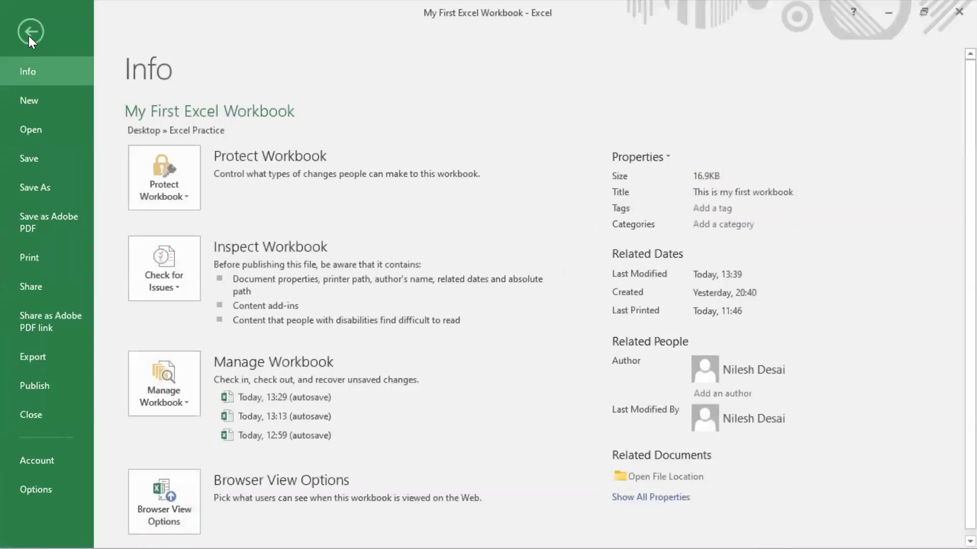
left_click(46, 188)
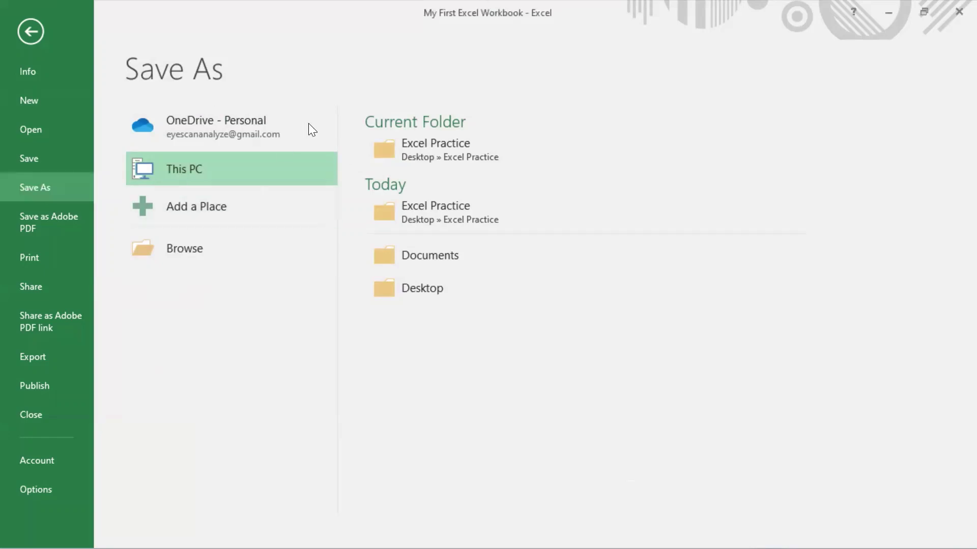
left_click(196, 175)
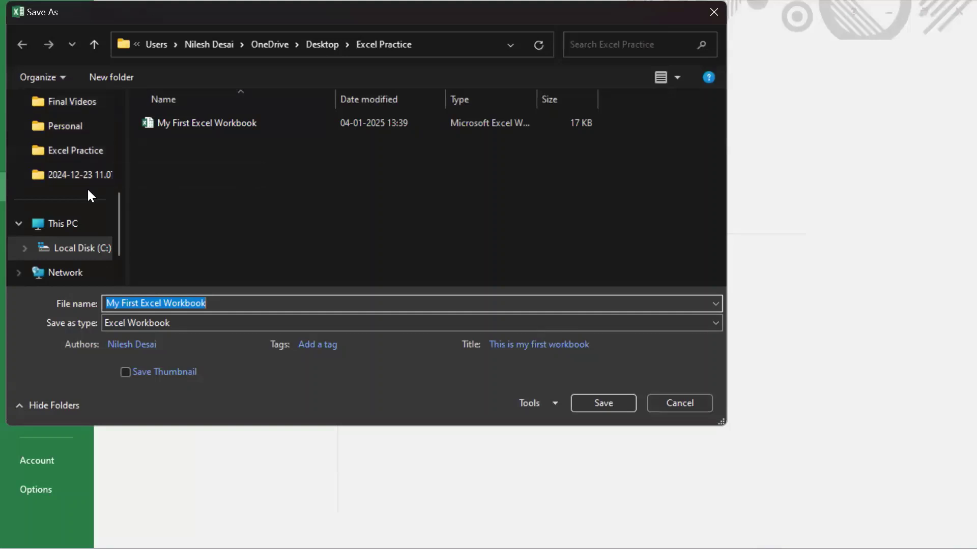
left_click_drag(116, 205, 124, 100)
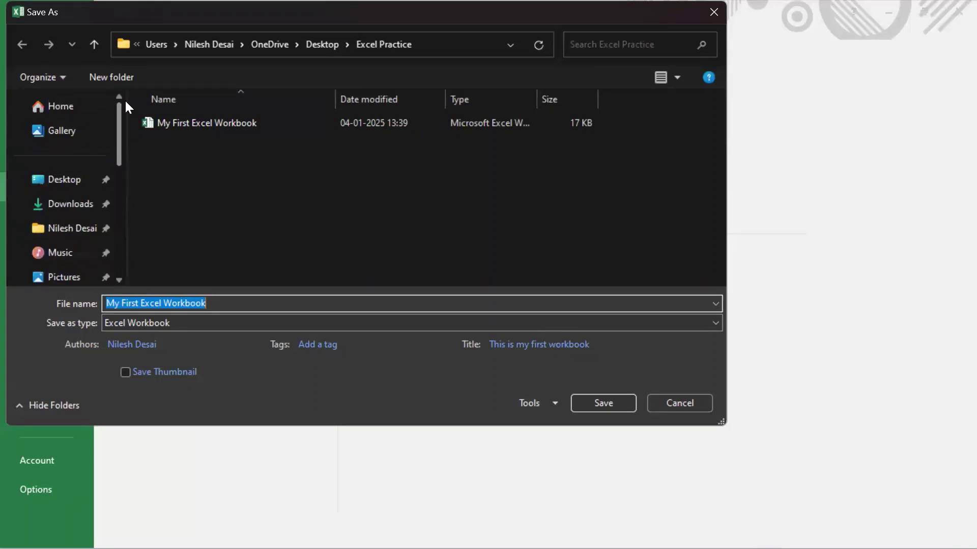
left_click(68, 179)
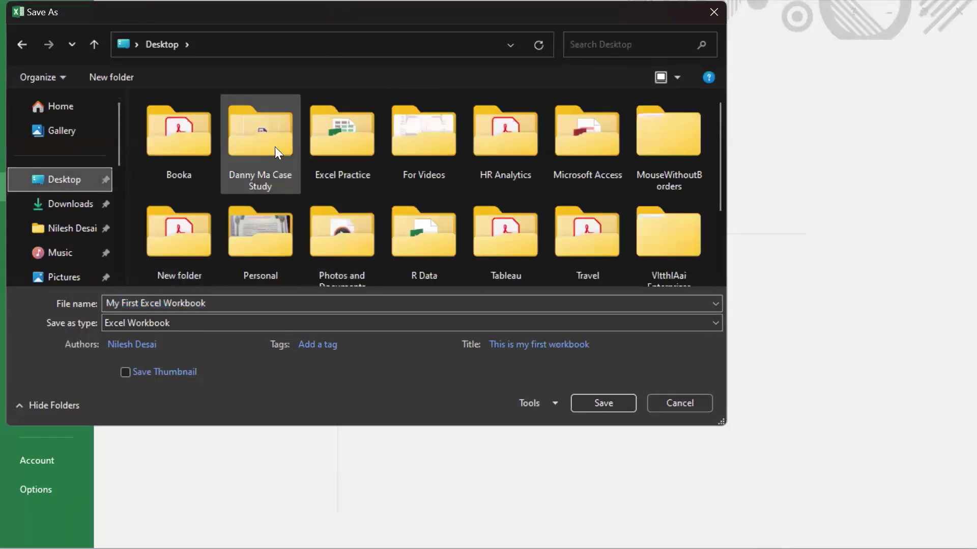
double_click(341, 143)
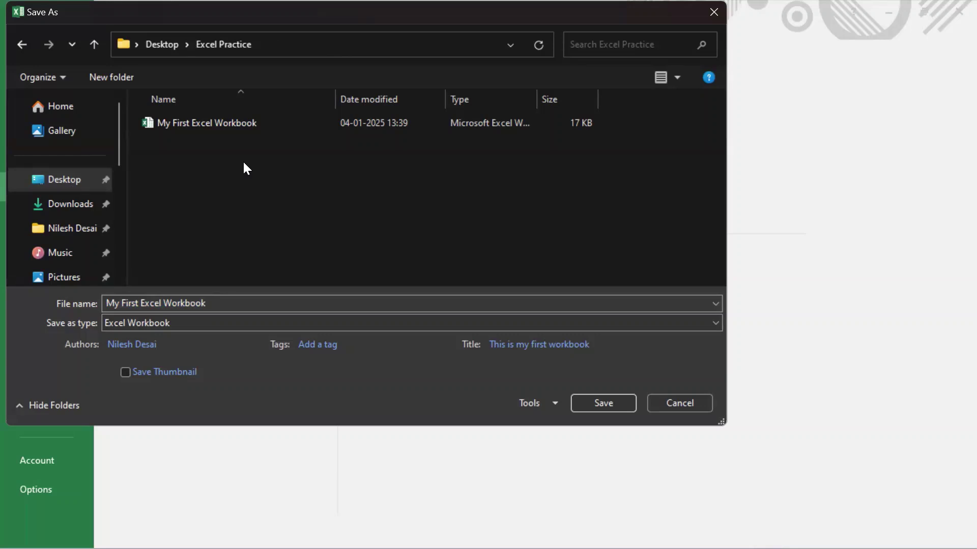
Name the workbook copy "My First Excel Workbook - New".
key("Tab")
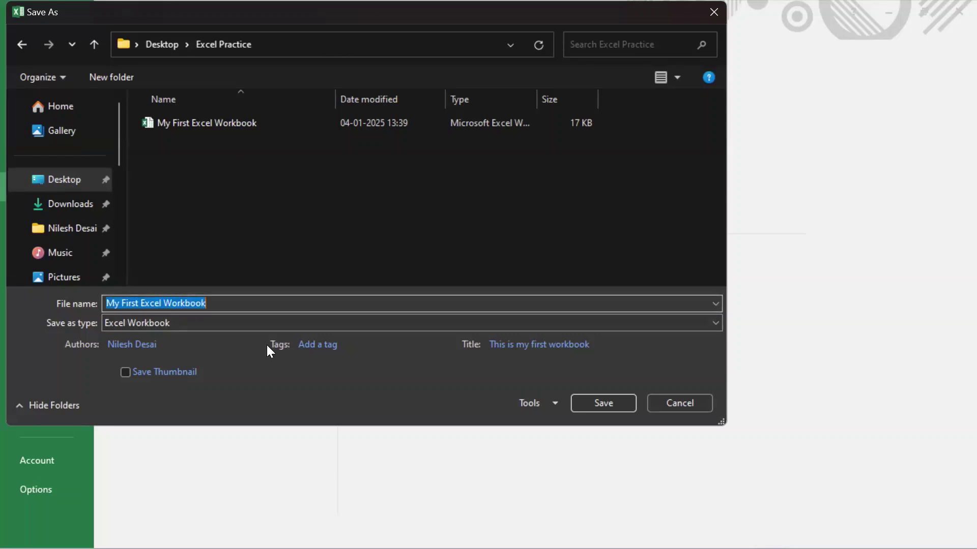
key("End")
type("- ")
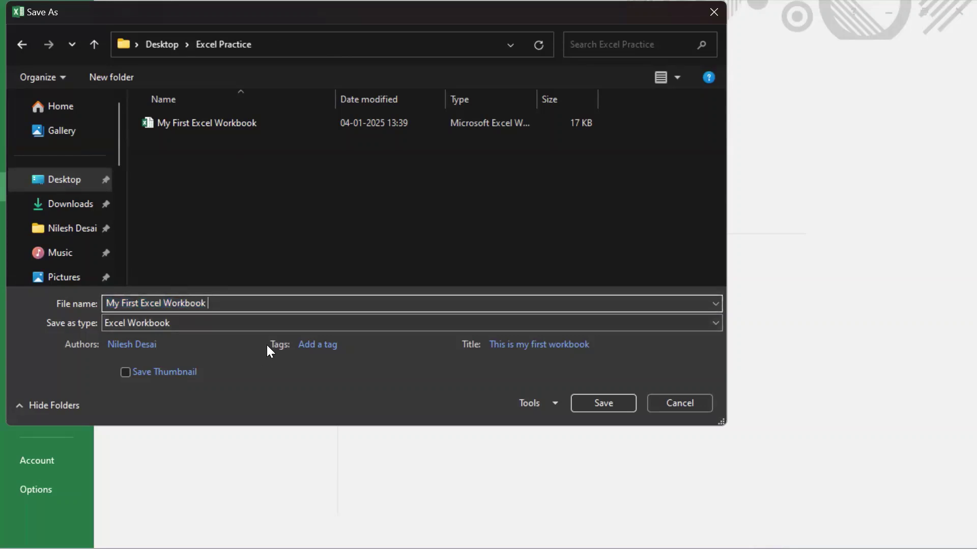
type("New")
left_click(613, 408)
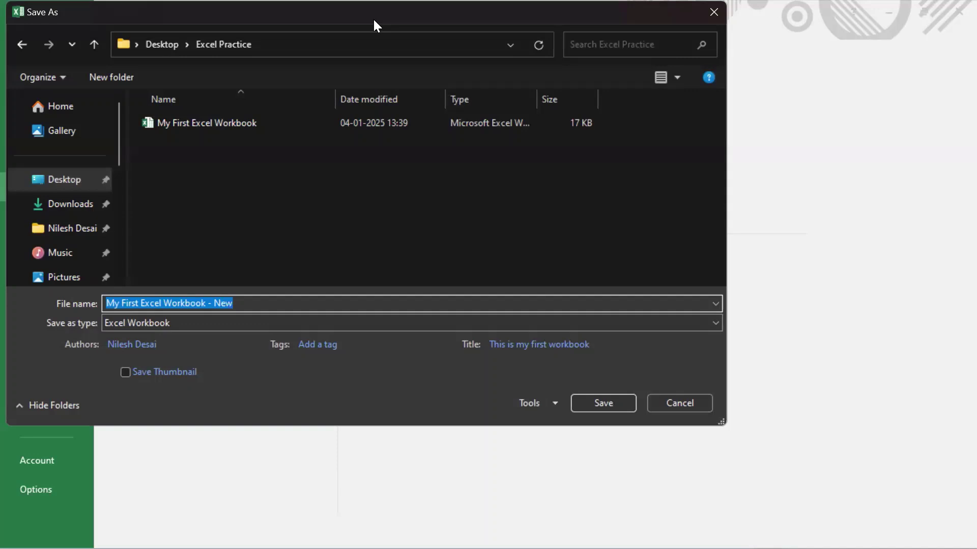
left_click_drag(374, 20, 469, 115)
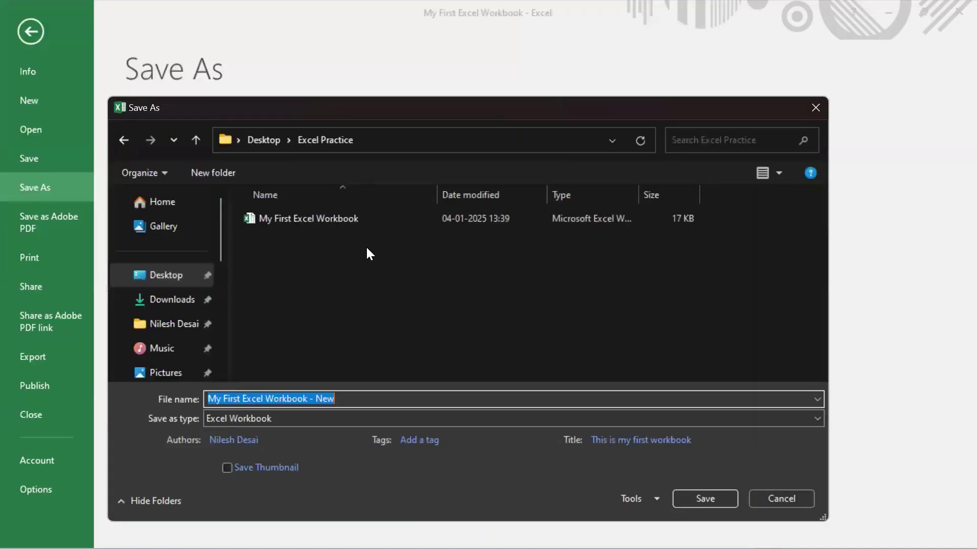
key("ctrl+shift+3")
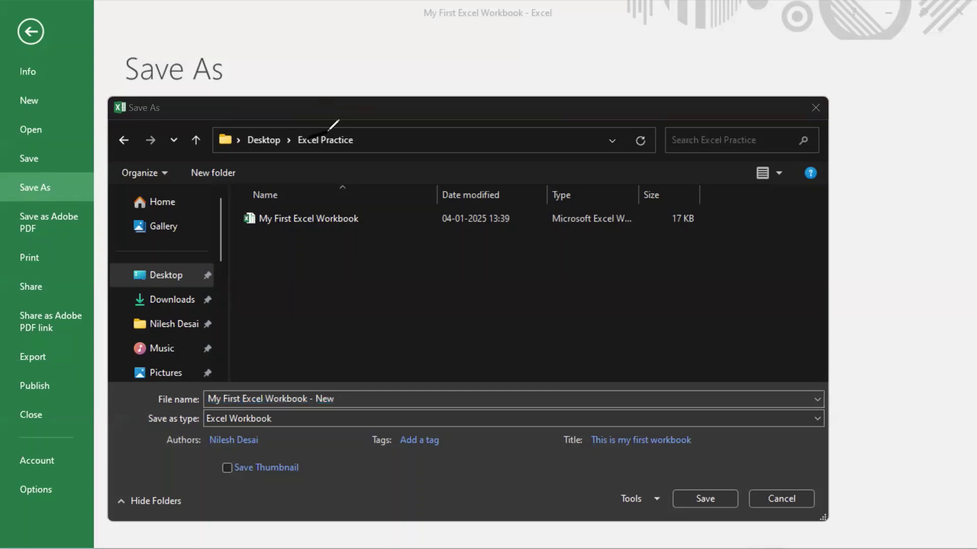
key("Escape")
key("ctrl+2")
key("Escape")
left_click_drag(467, 78, 353, 142)
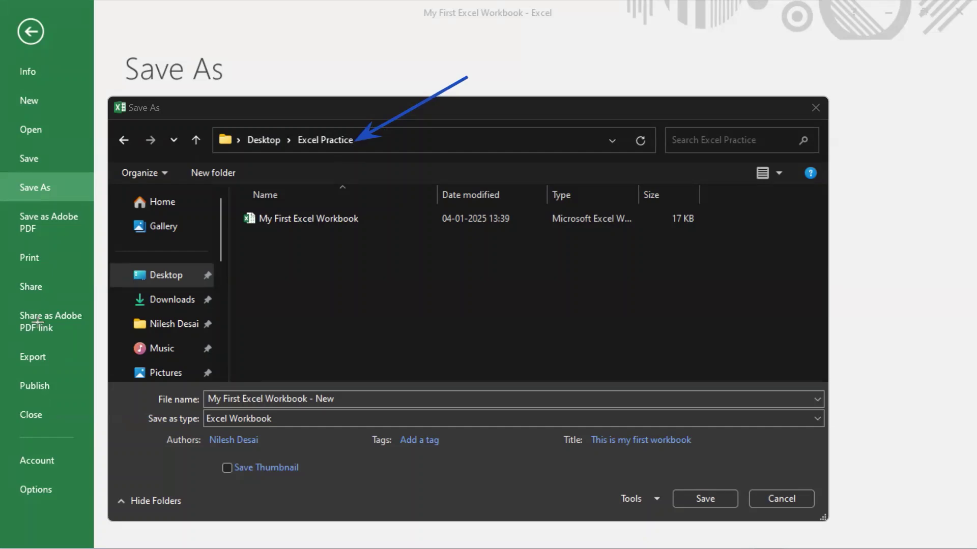
mouse_move(25, 321)
left_mouse_down()
mouse_move(66, 317)
mouse_move(121, 289)
mouse_move(125, 307)
left_mouse_up()
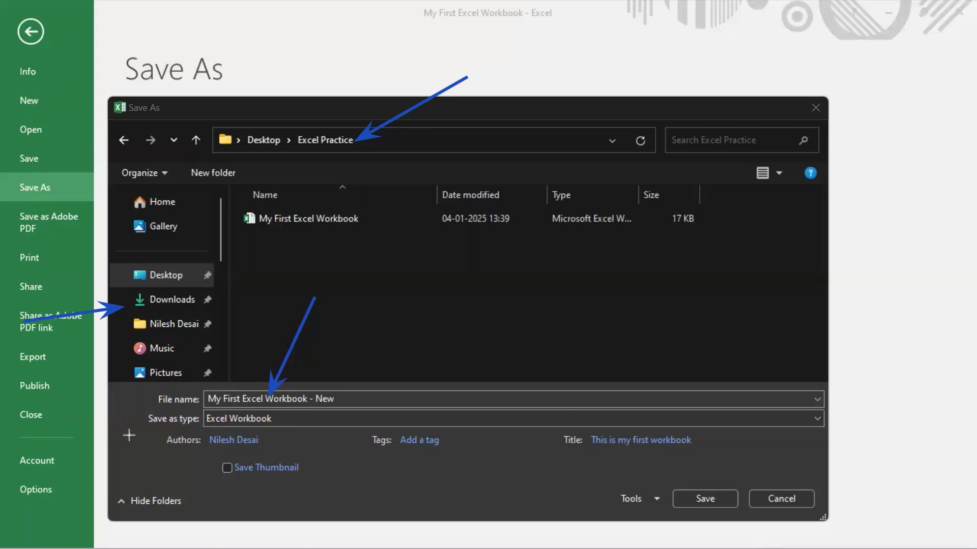
left_click_drag(185, 422, 215, 420)
left_click_drag(386, 111, 398, 15)
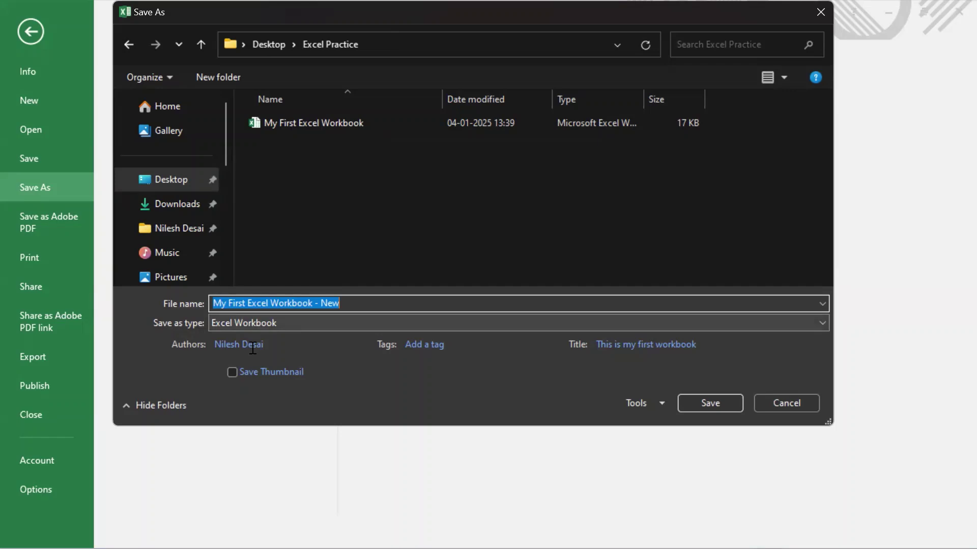
Review the file formats available for the copy, keeping Excel Workbook as the file type.
left_click(253, 325)
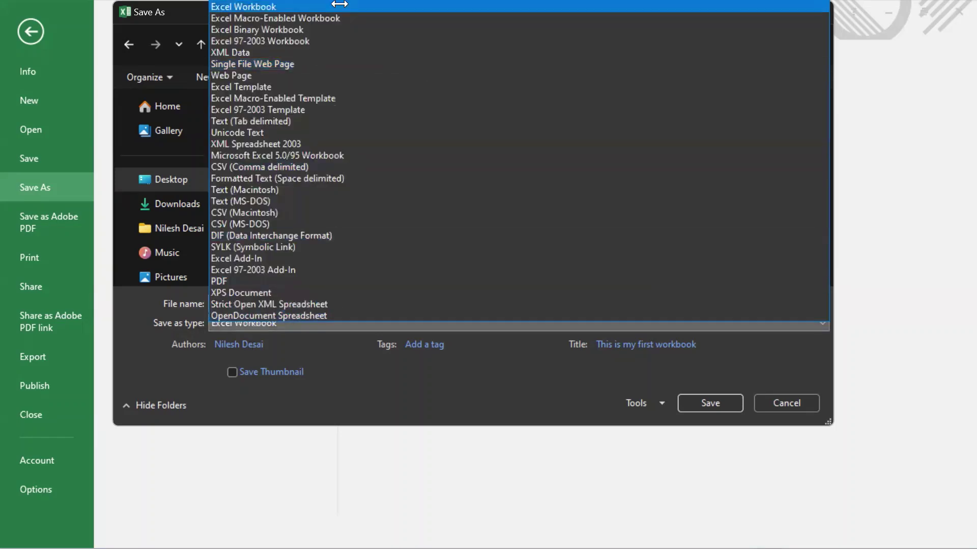
left_click(339, 5)
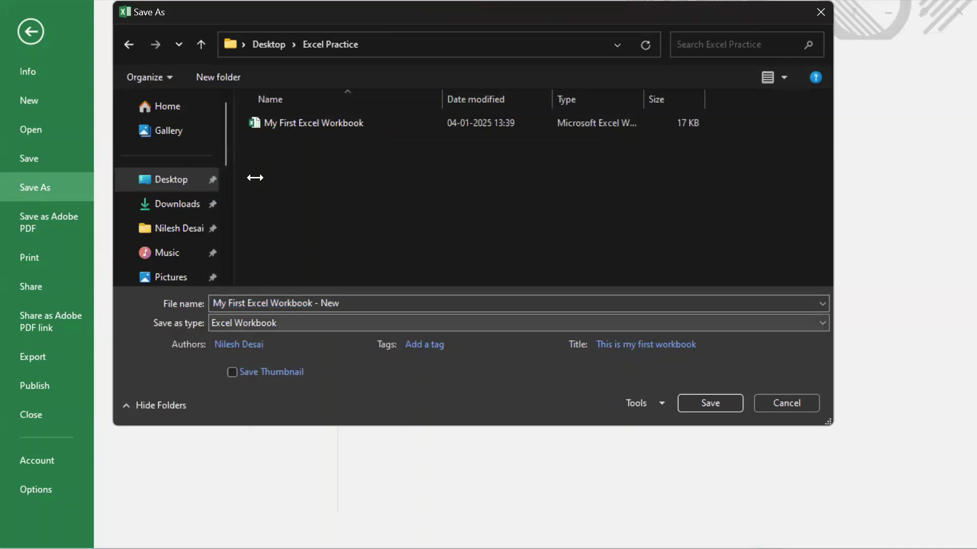
left_click(255, 324)
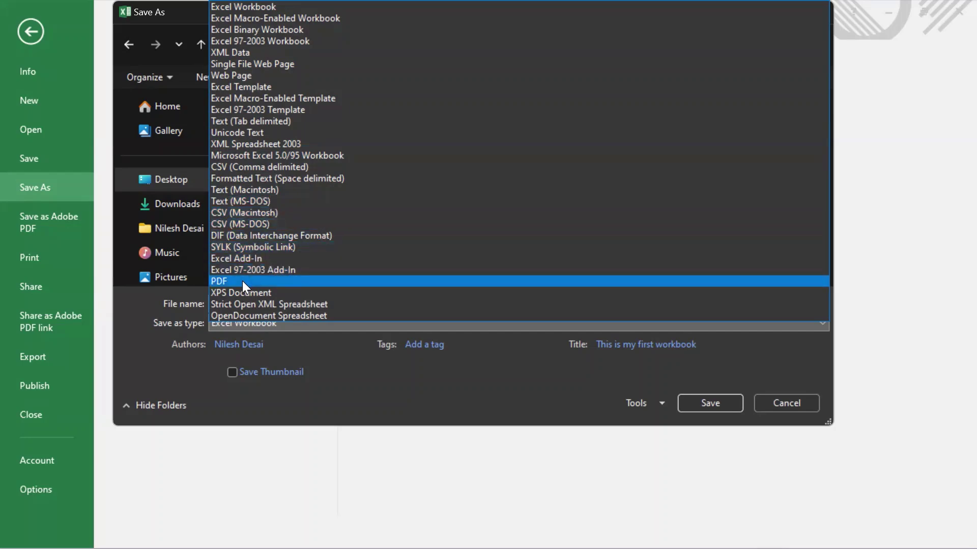
left_click(188, 377)
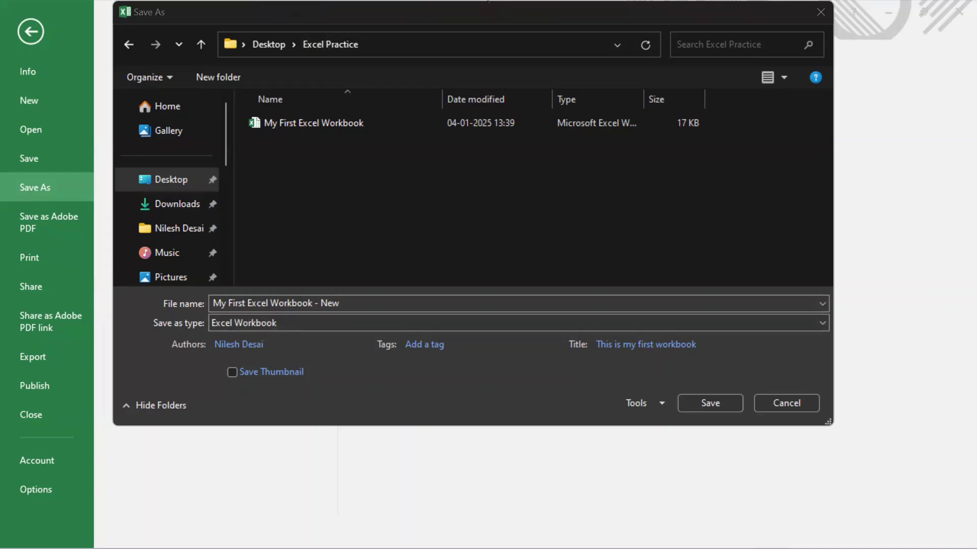
left_click(609, 214)
key("ctrl+2")
left_click_drag(477, 22, 363, 45)
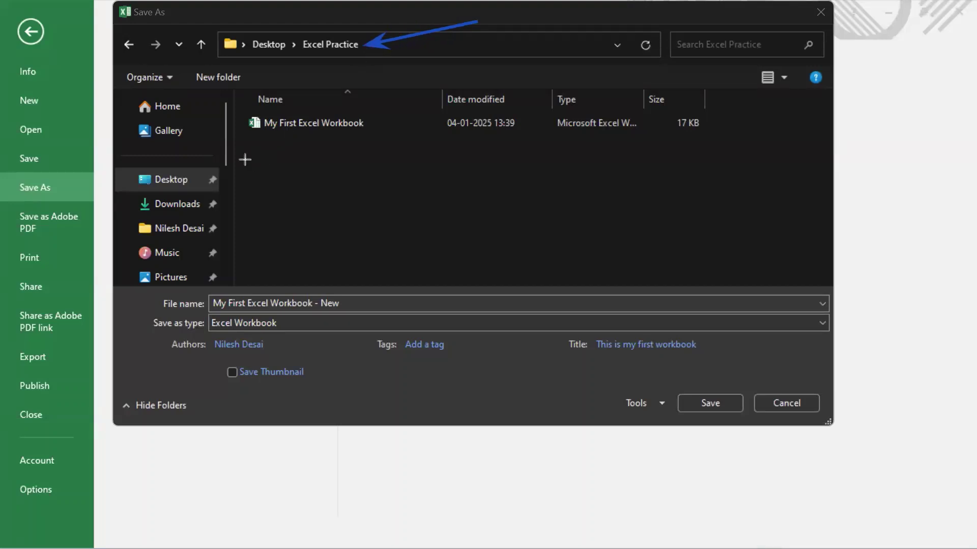
mouse_move(45, 245)
left_mouse_down()
mouse_move(163, 222)
mouse_move(137, 224)
left_mouse_up()
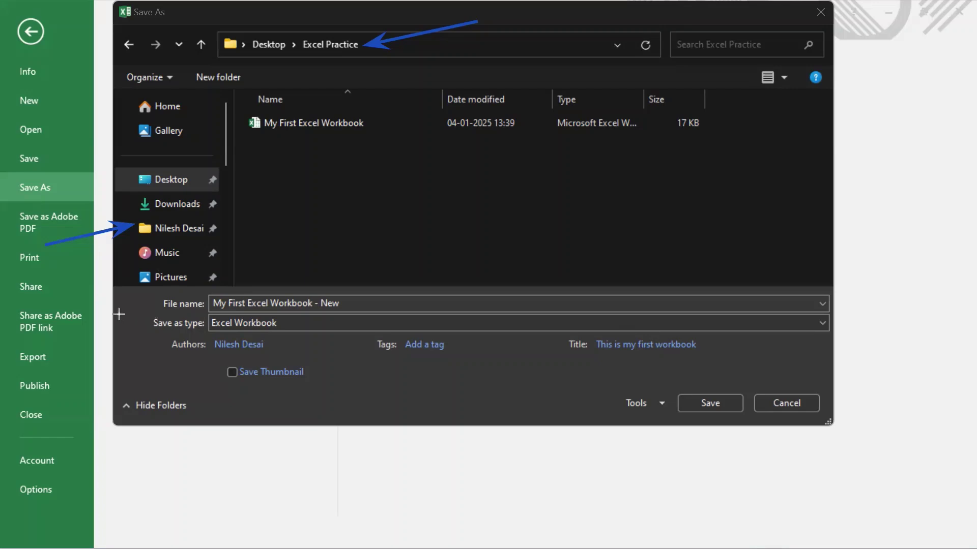
left_click_drag(116, 320, 214, 308)
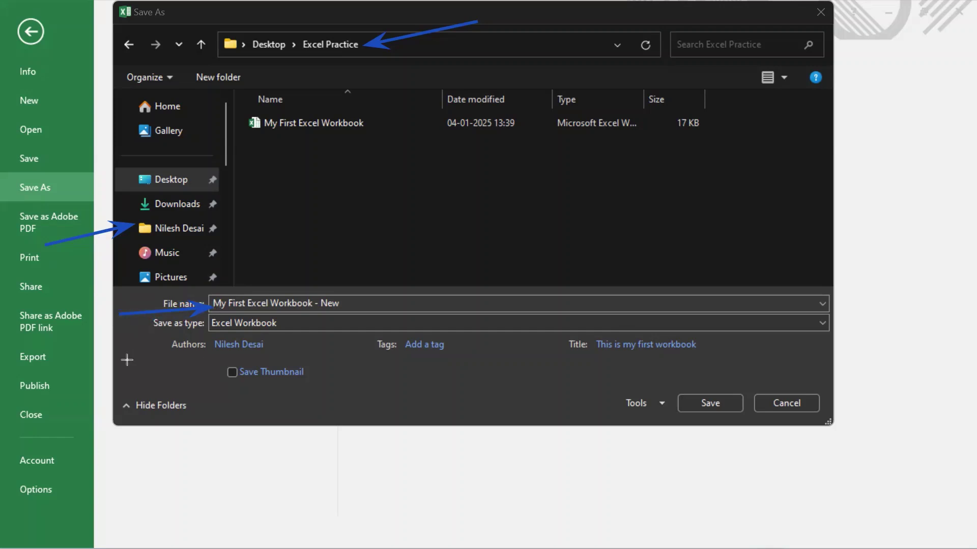
left_click_drag(127, 361, 231, 328)
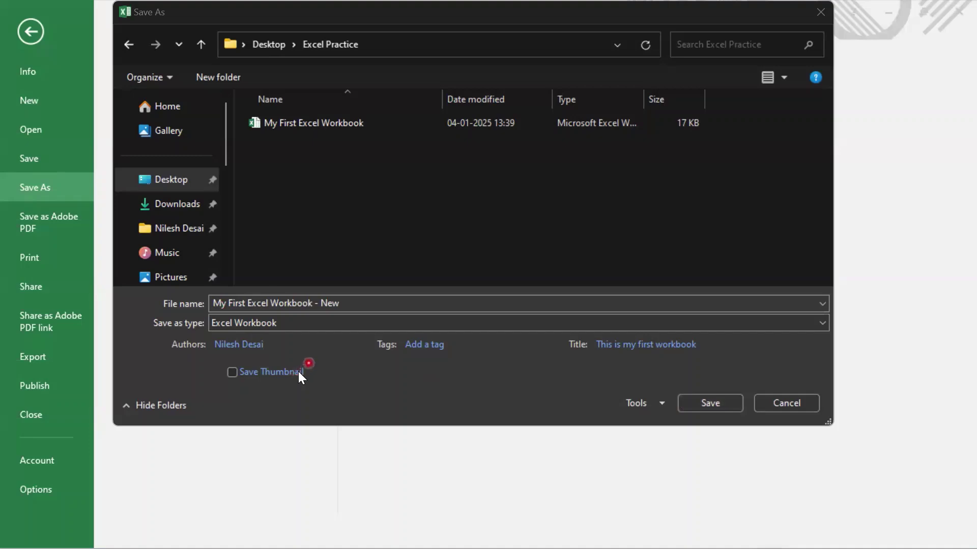
Save the copy with the chosen name, folder and file type.
left_click(718, 402)
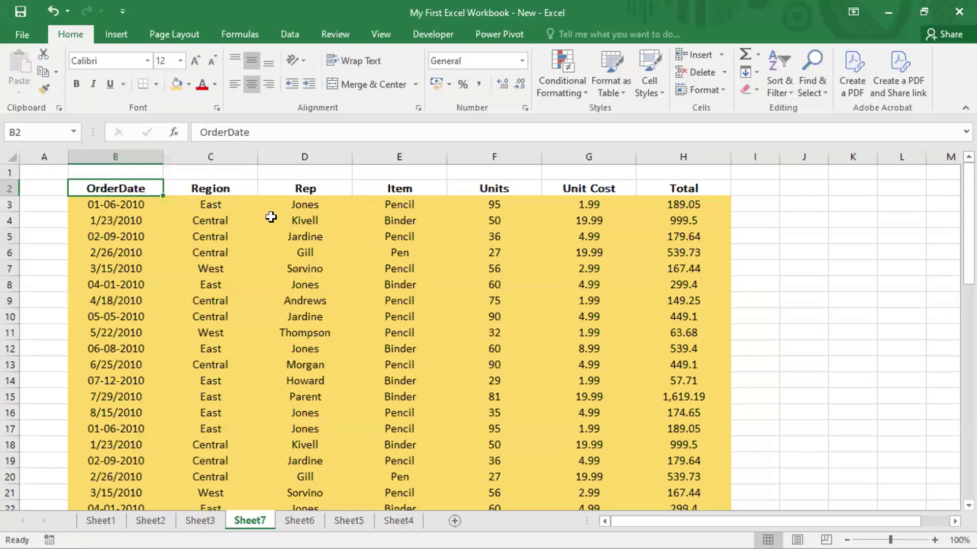
Switch to the Excel Practice folder in File Explorer and check the original workbook and its new copy.
key("alt+Tab")
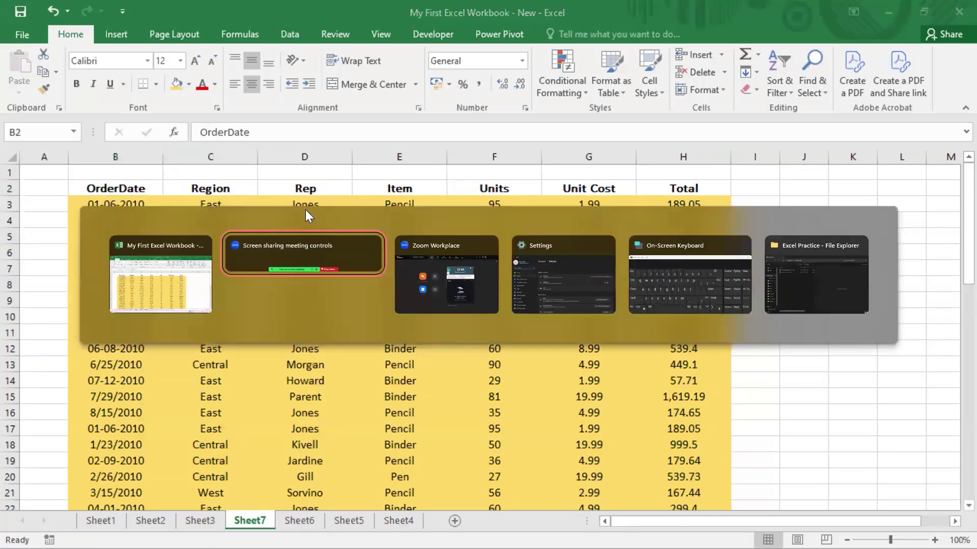
key("alt+Tab")
key("alt+Tab")
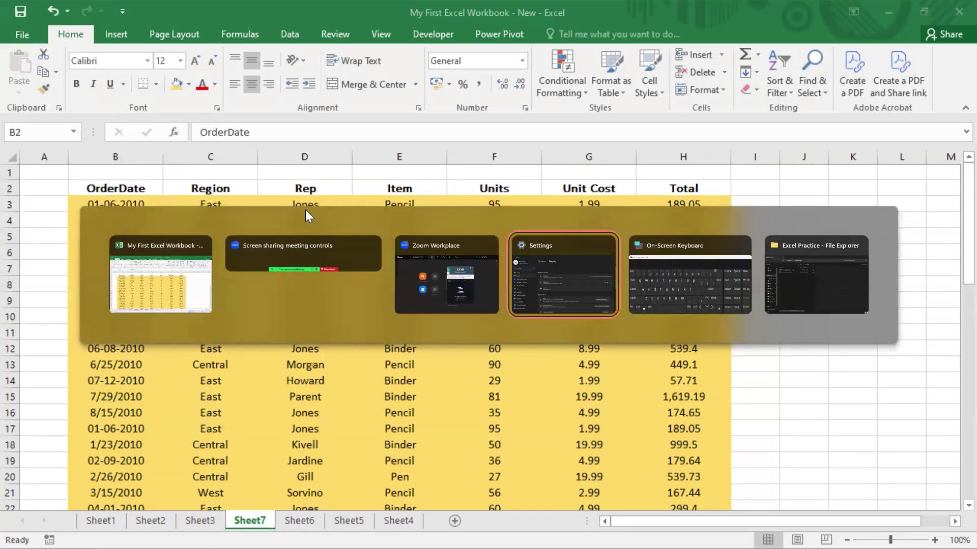
key("alt+Tab")
key("alt+Tab")
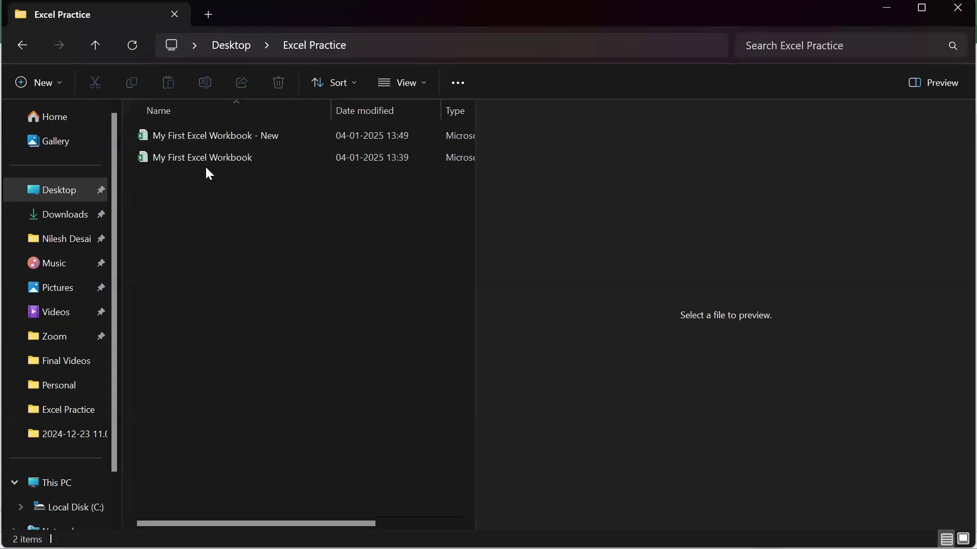
left_click(219, 156)
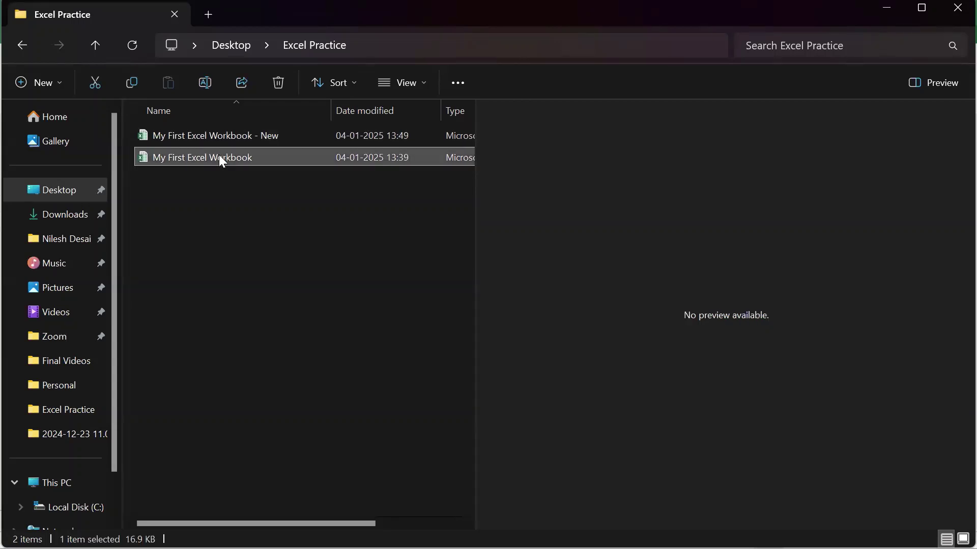
left_click(221, 139)
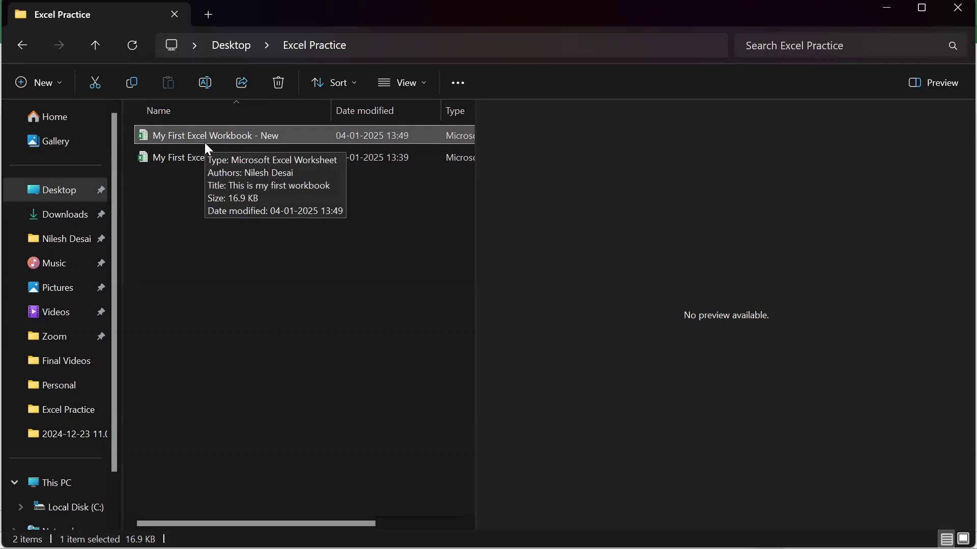
Switch back to the new workbook copy in Excel and set the Units value in cell F3 to 100.
key("alt+Tab")
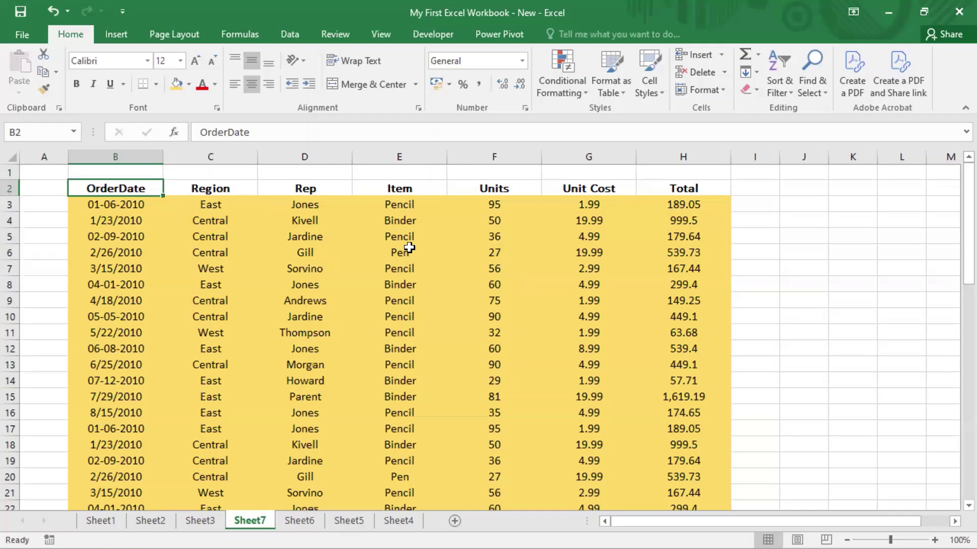
left_click(513, 205)
type("100")
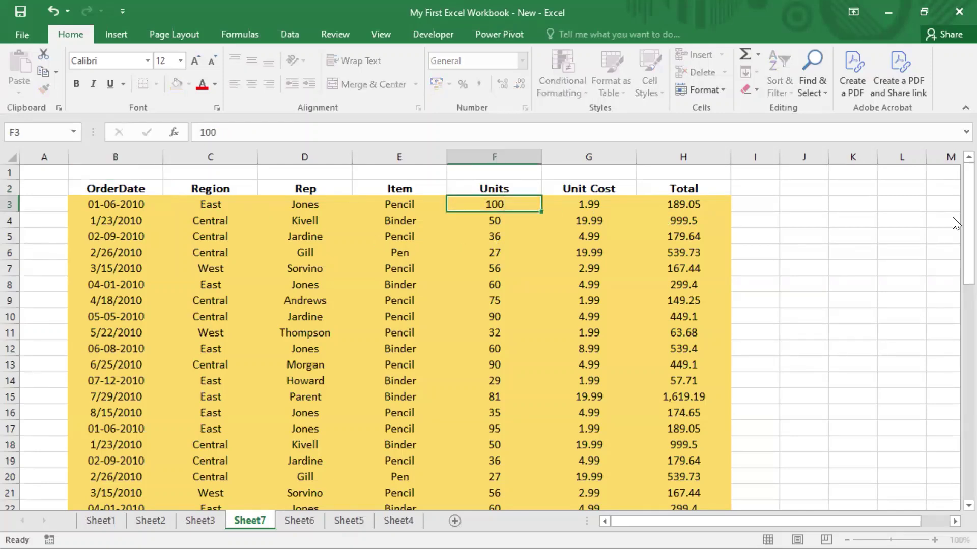
key("Return")
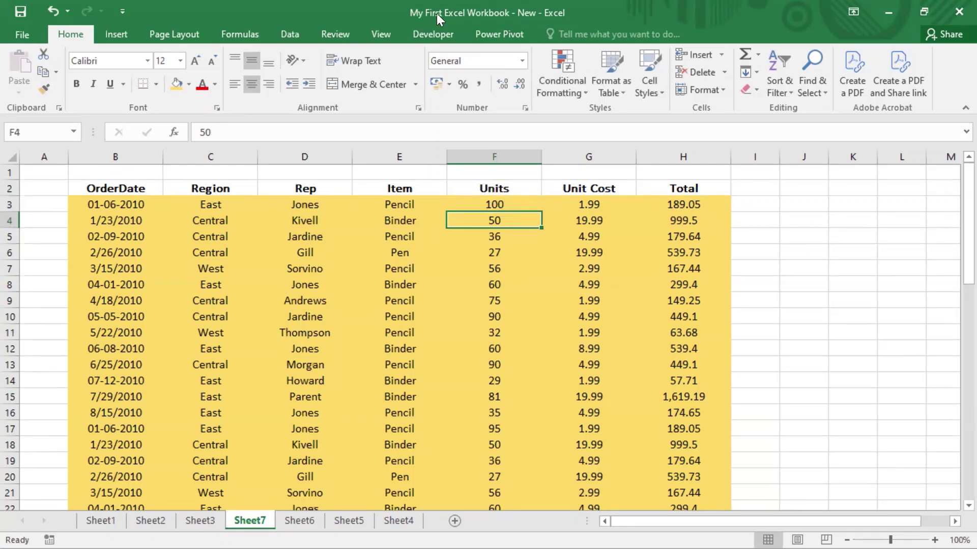
Save the changed workbook under its existing name.
left_click(21, 35)
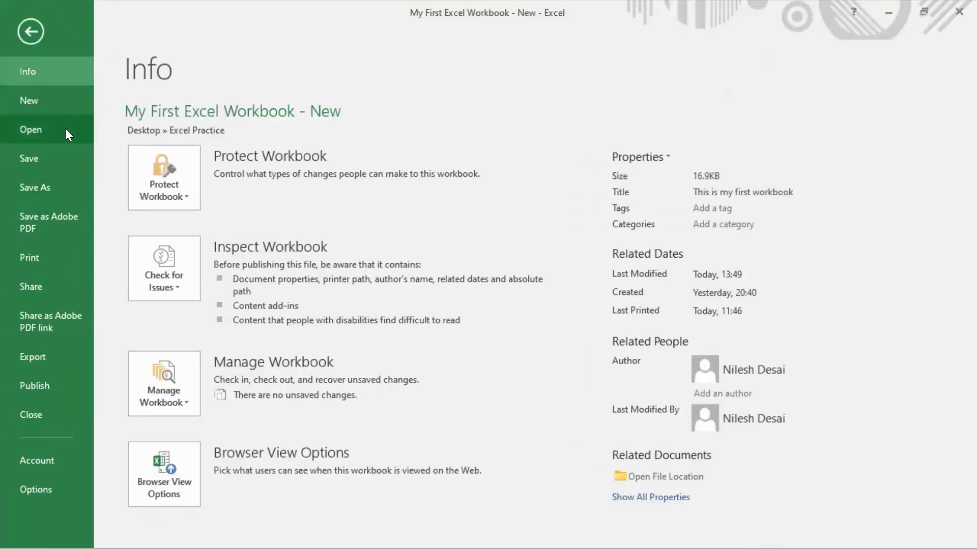
left_click(41, 157)
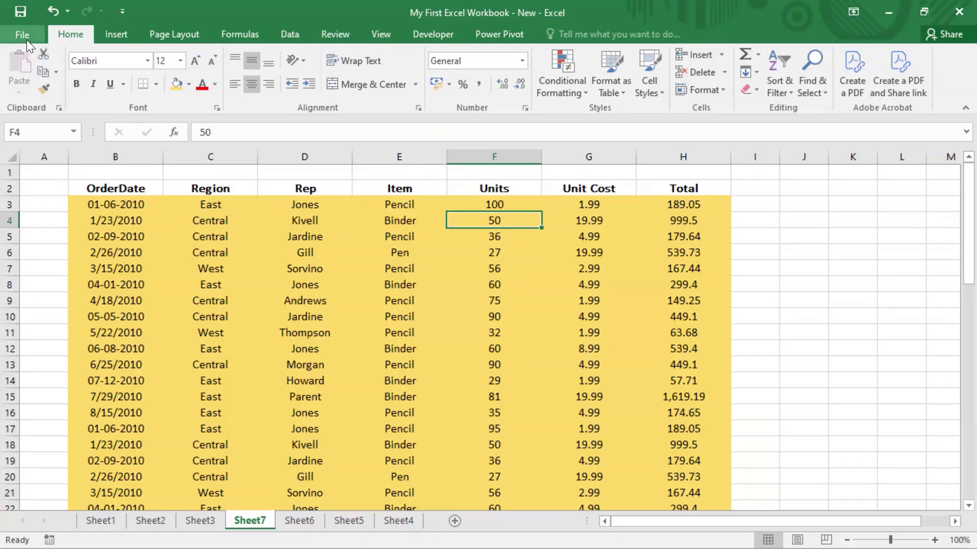
left_click(22, 34)
left_click(39, 160)
Bring up the On-Screen Keyboard over the Excel workbook and move it clear of the Region and Rep columns.
key("alt+Tab")
key("Tab")
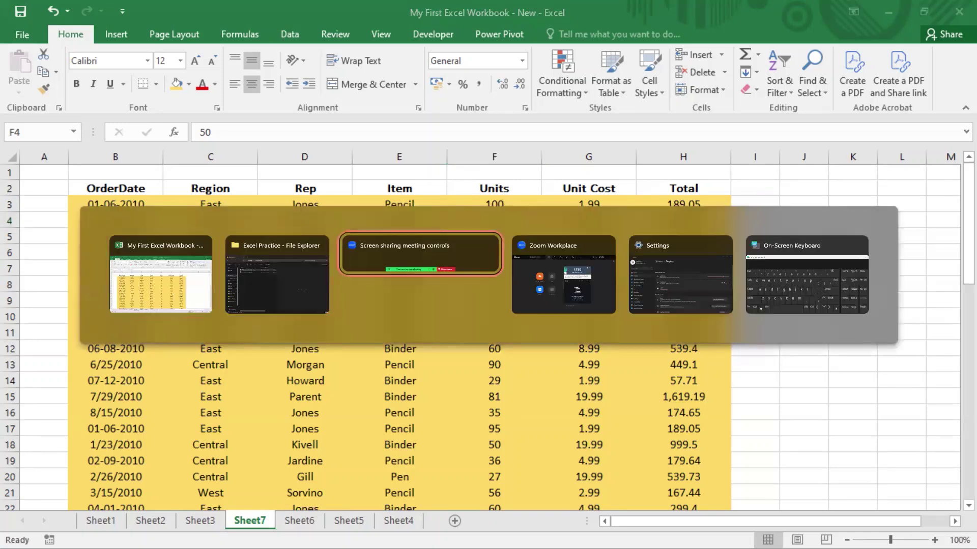
key("Tab")
key("Tab")
key("Tab")
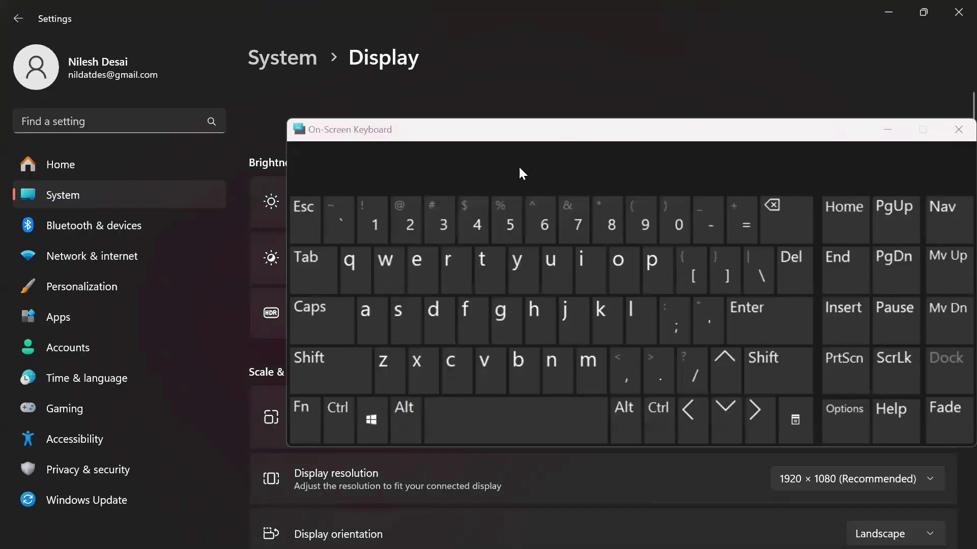
key("alt+Tab")
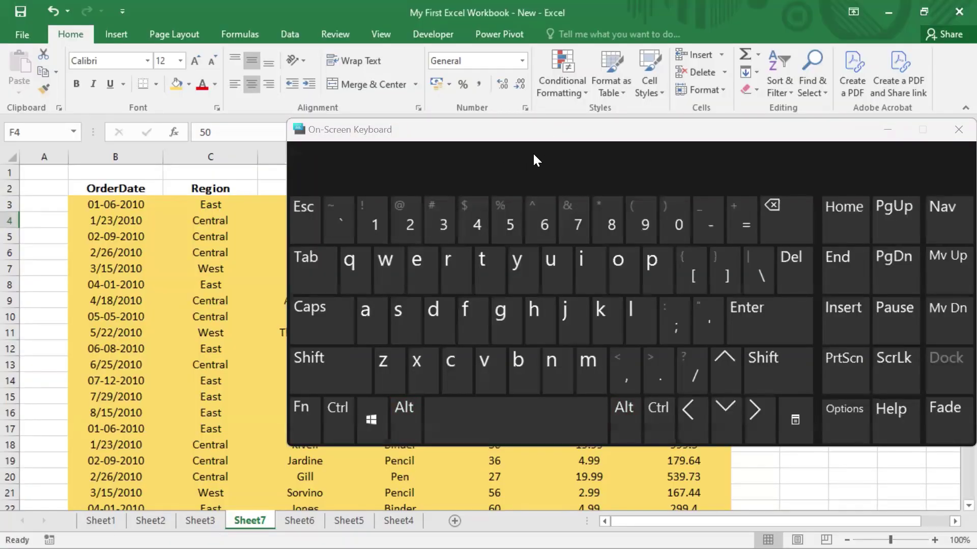
left_click(508, 136)
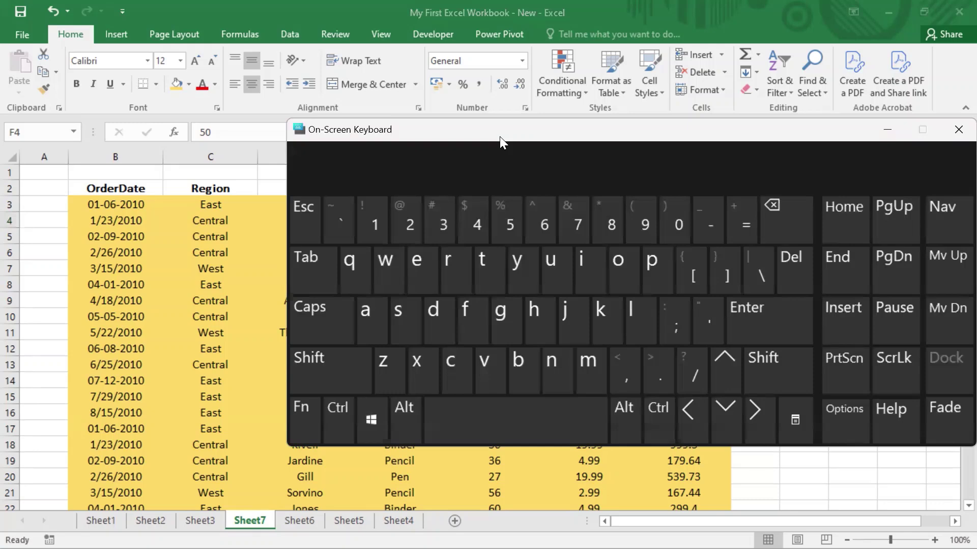
left_click_drag(500, 137, 564, 185)
Change the region in cell C5 to West and save the workbook.
left_click(214, 235)
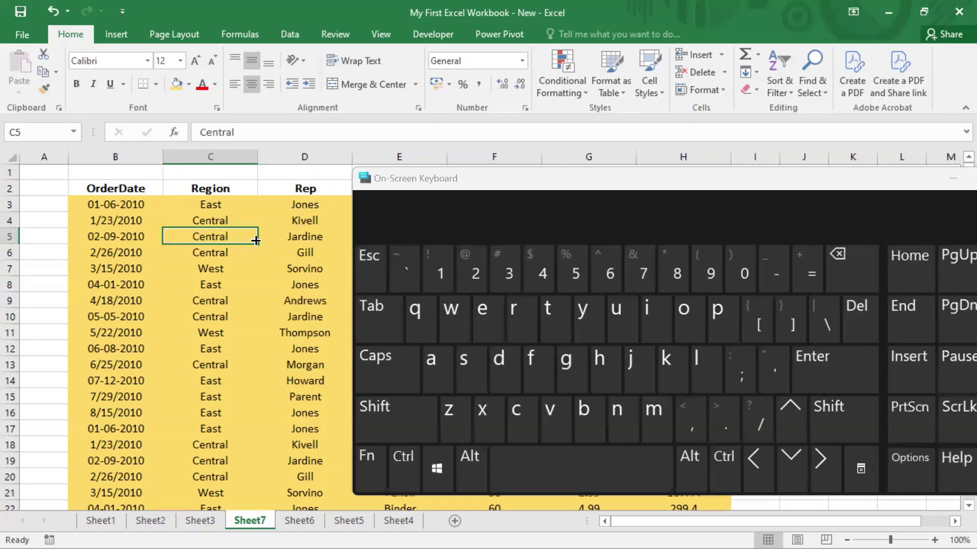
type("West")
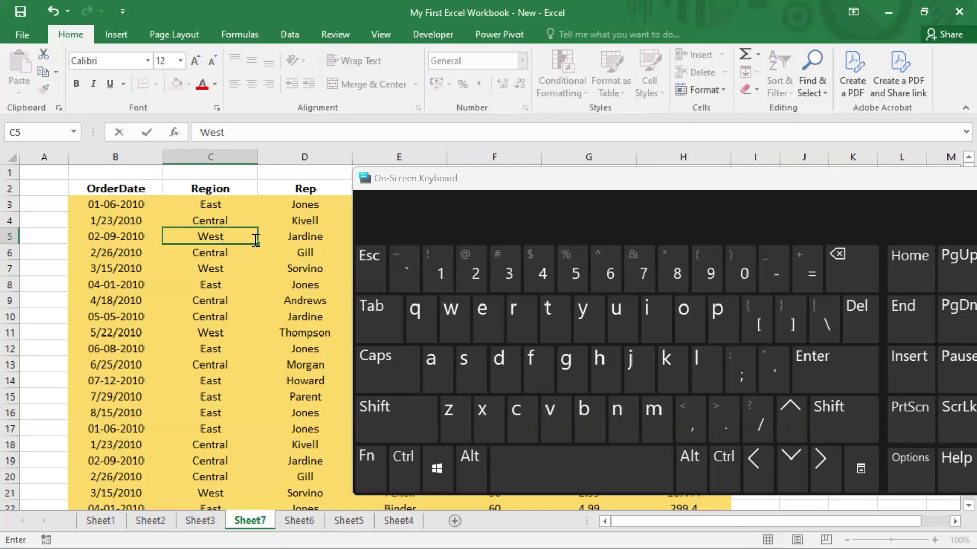
key("Return")
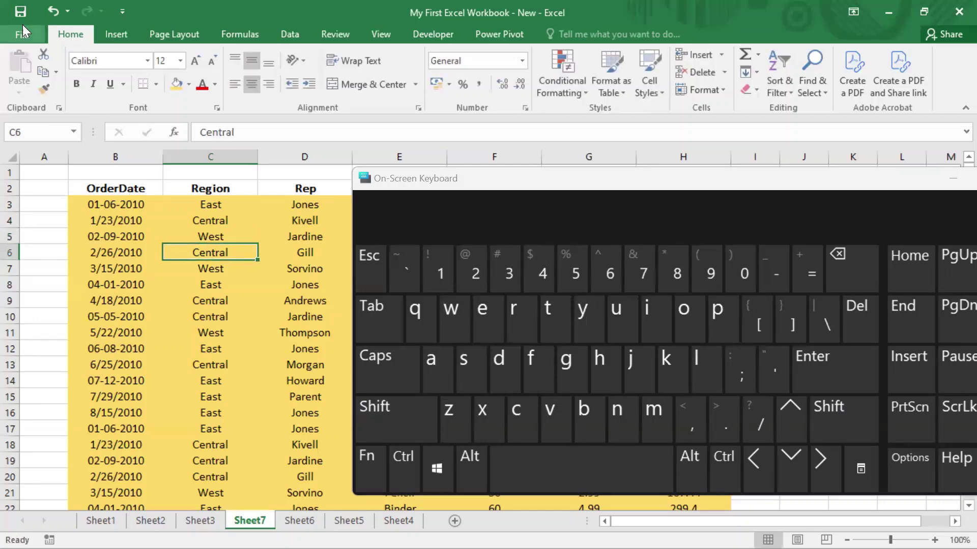
left_click(20, 35)
left_click(31, 159)
Move the On-Screen Keyboard fully into view and use it to save the workbook again.
left_click(725, 183)
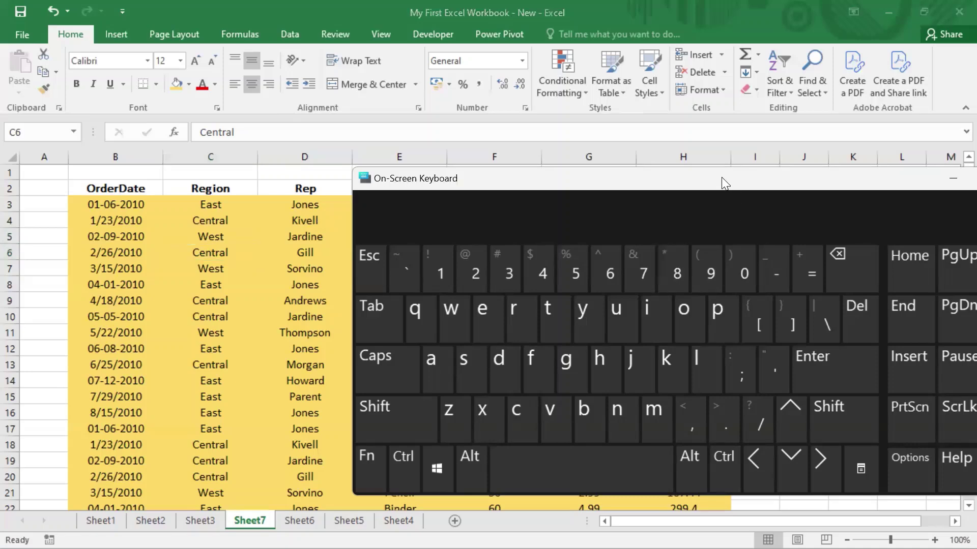
left_click_drag(725, 183, 641, 167)
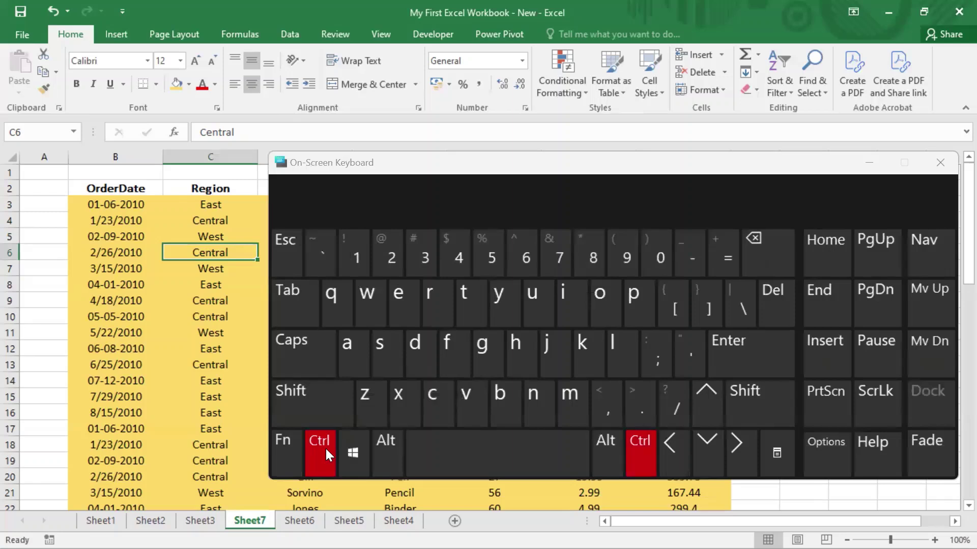
left_click(380, 362)
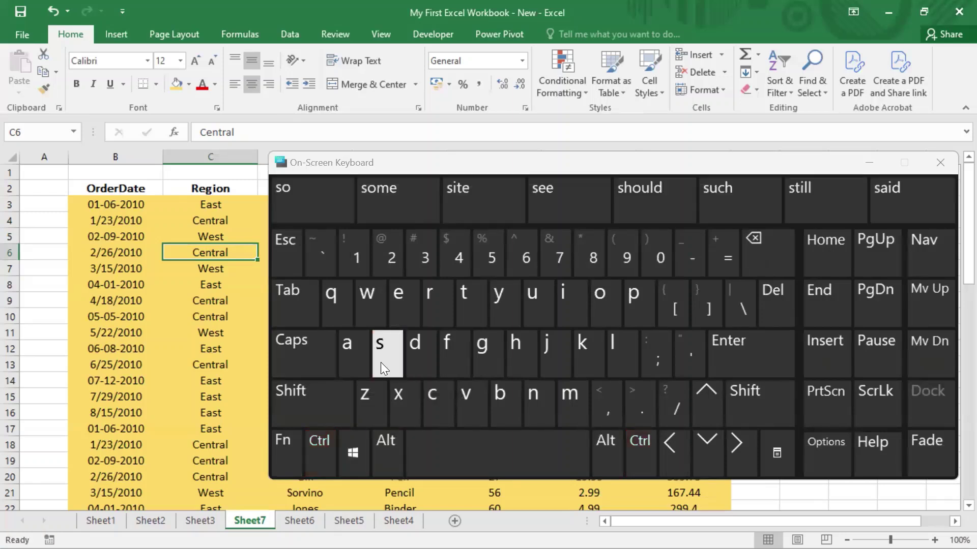
Select the first region entry in cell C3 and minimize the On-Screen Keyboard.
left_click(198, 299)
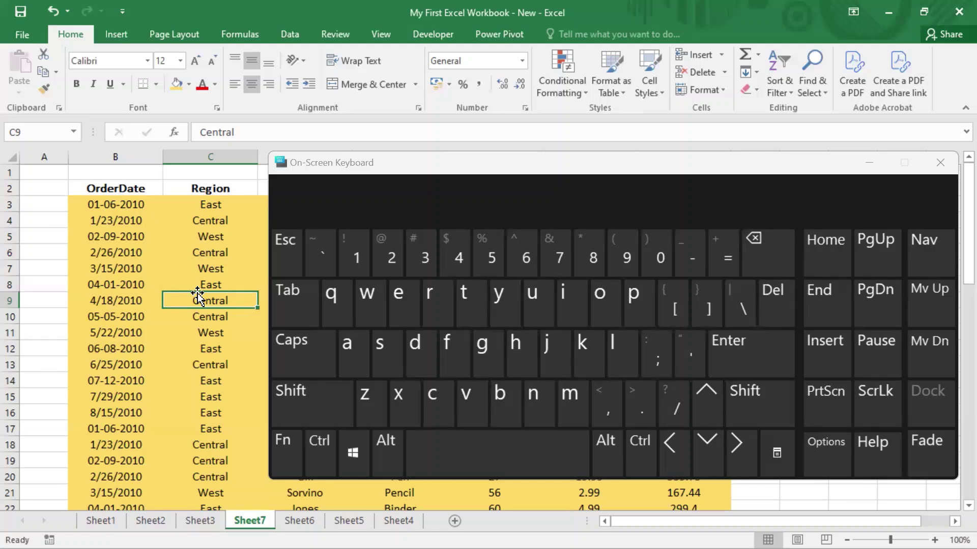
left_click(232, 251)
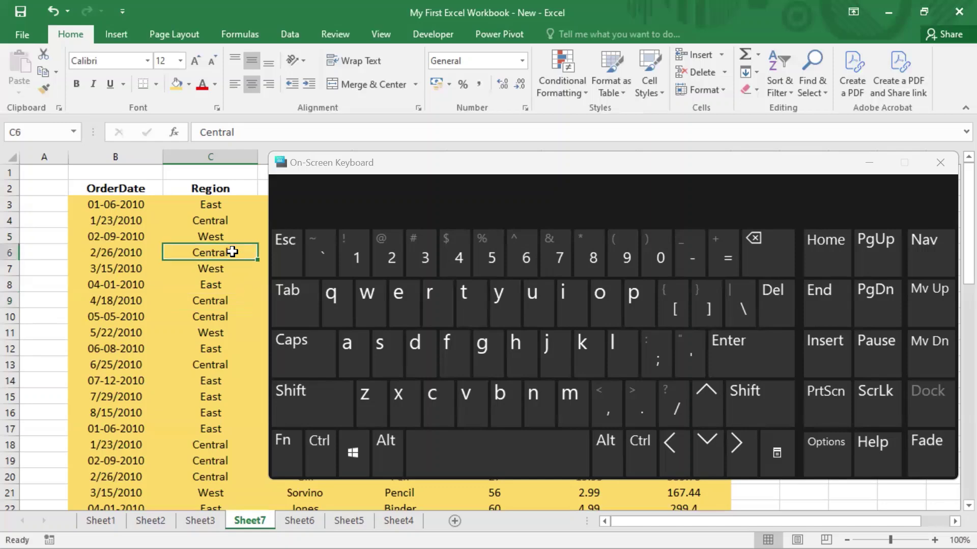
left_click(211, 207)
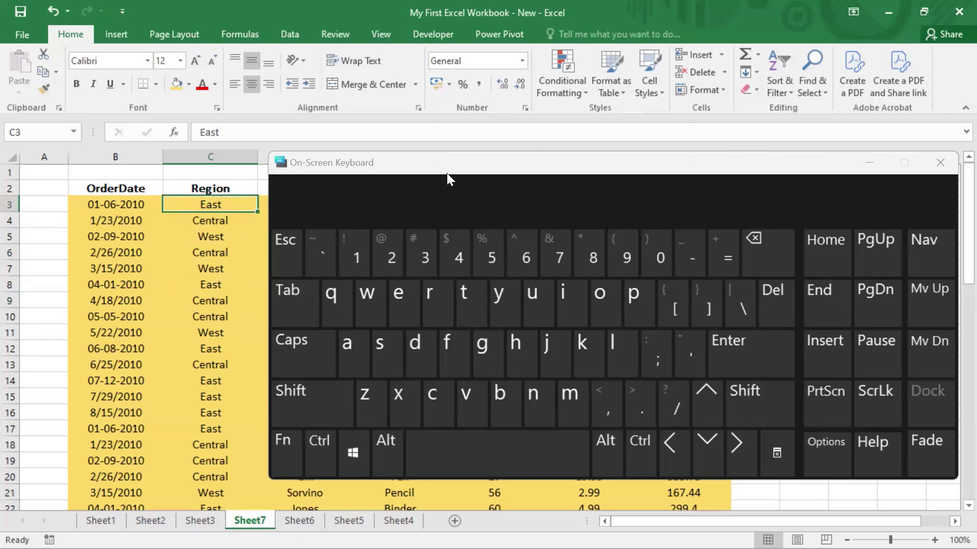
left_click(870, 164)
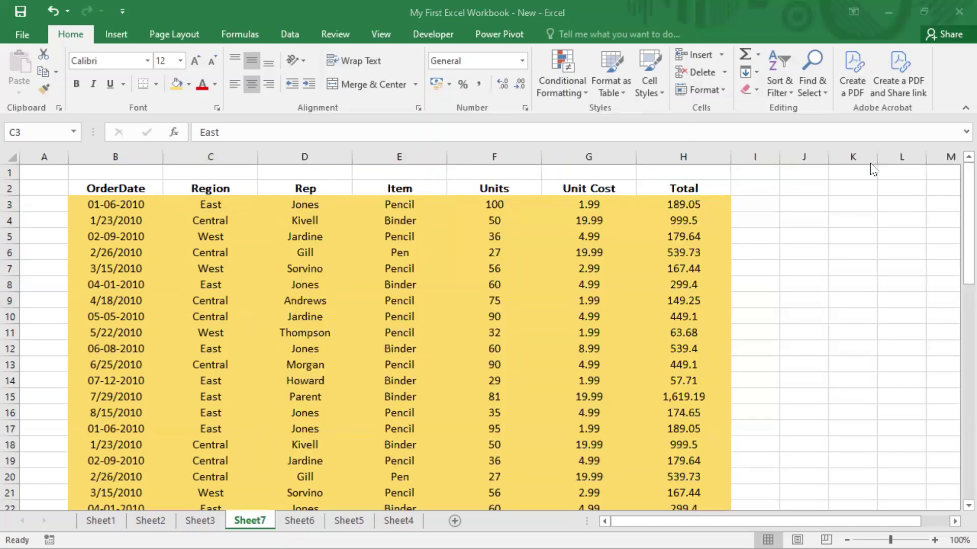